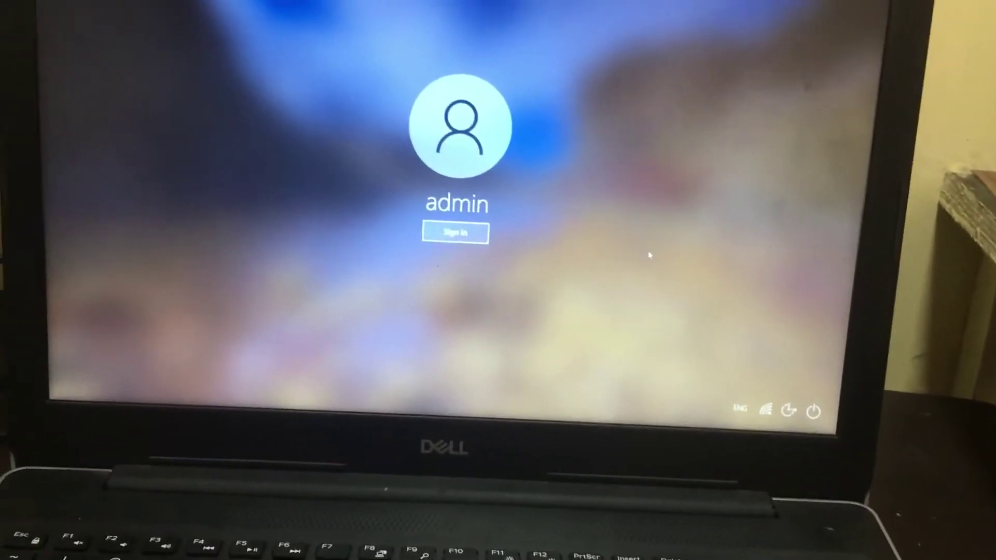
Sign in as admin from the sign-in screen, then bring up the Start menu.
key("Return")
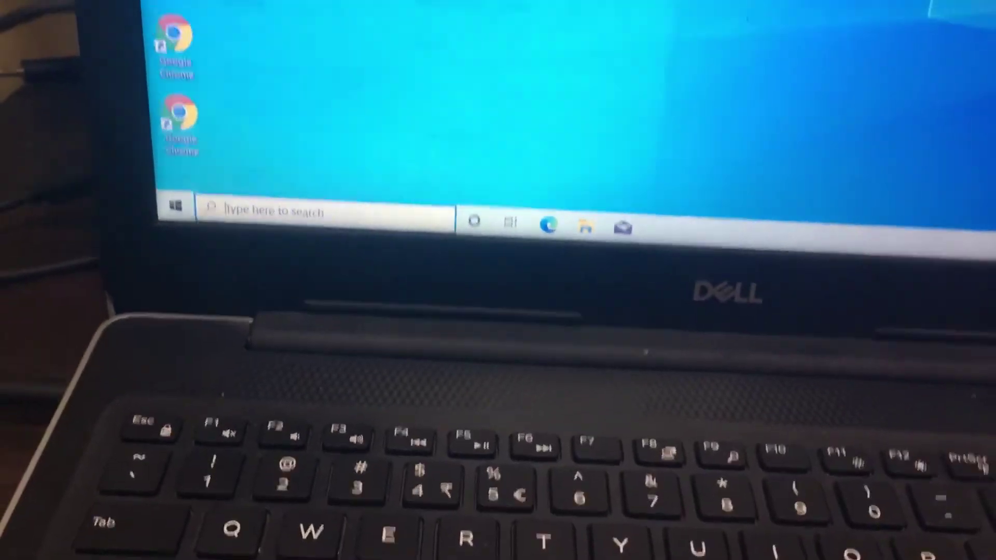
key("super")
type("cmd")
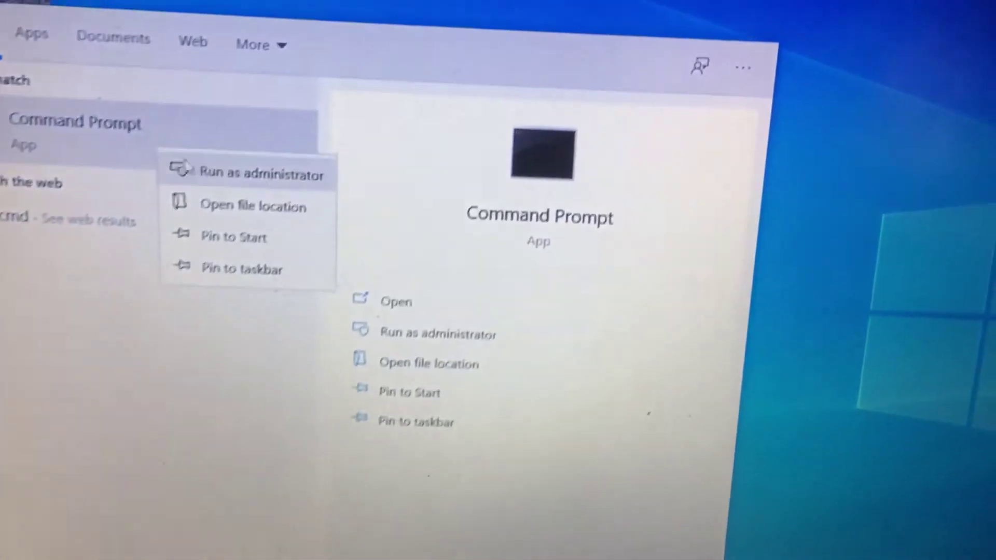
Launch Command Prompt via Run as administrator and approve the UAC prompt.
left_click(296, 160)
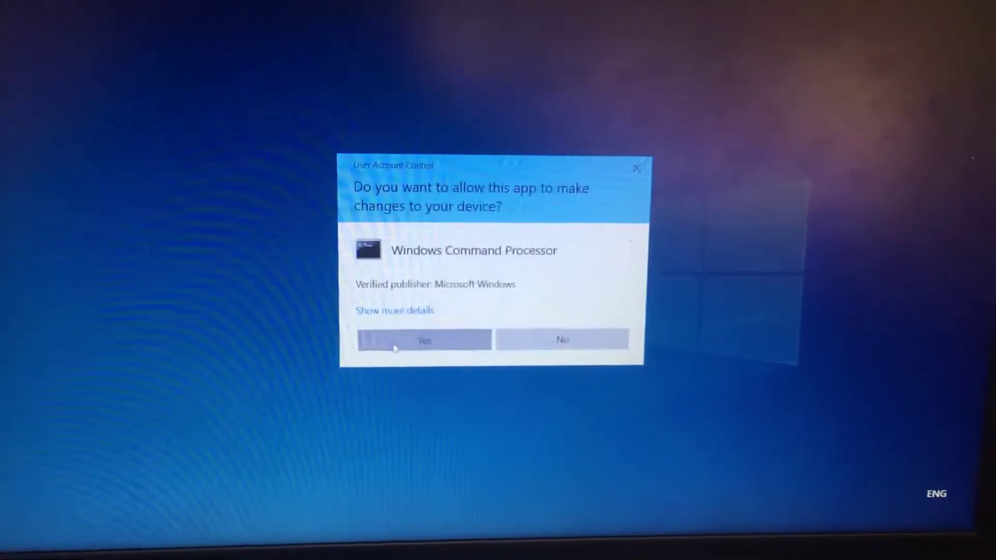
left_click(418, 352)
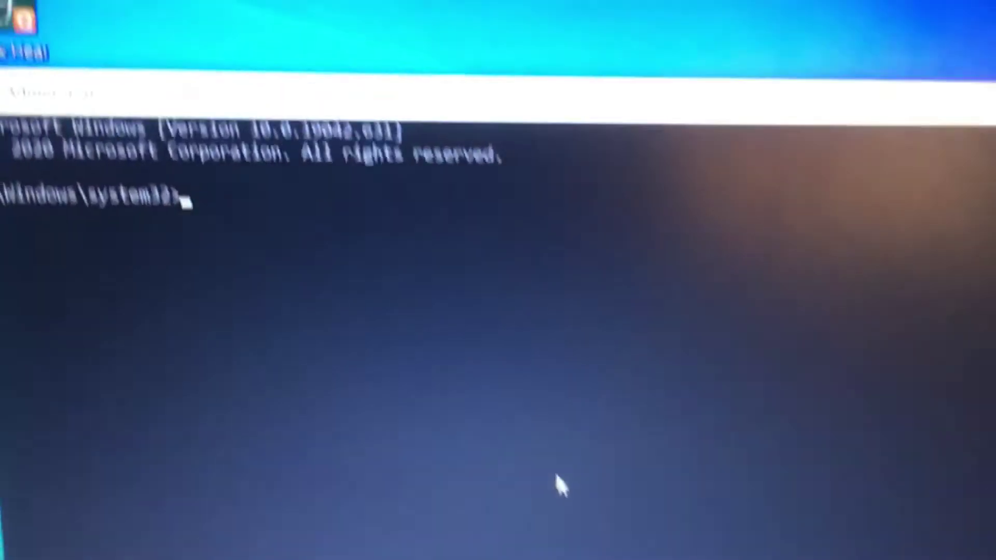
type("net")
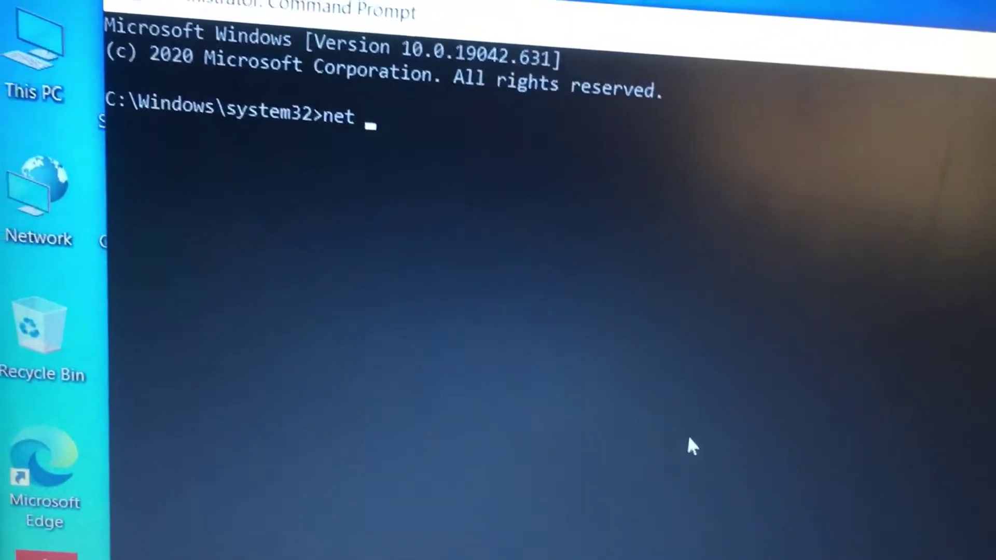
type(" use")
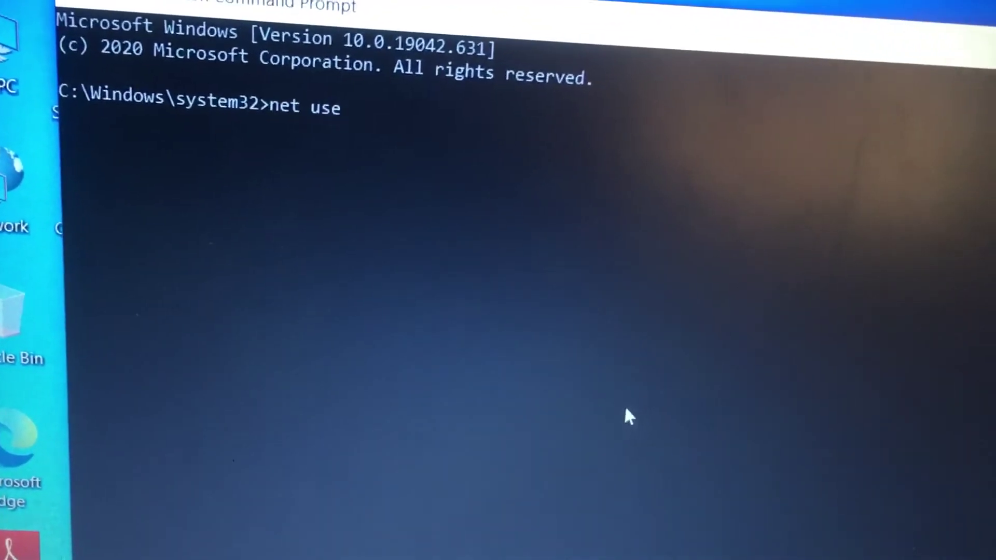
type("r adm")
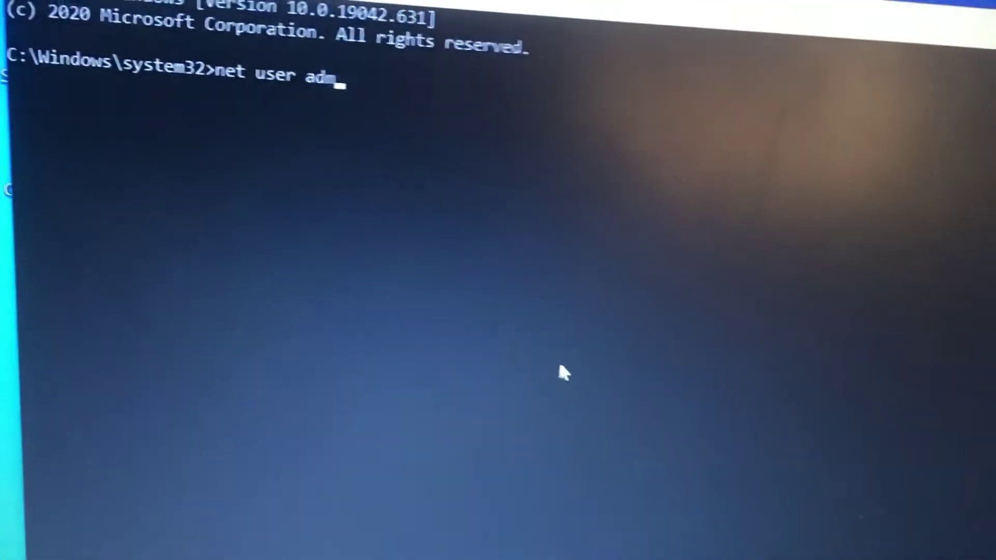
type("inistra")
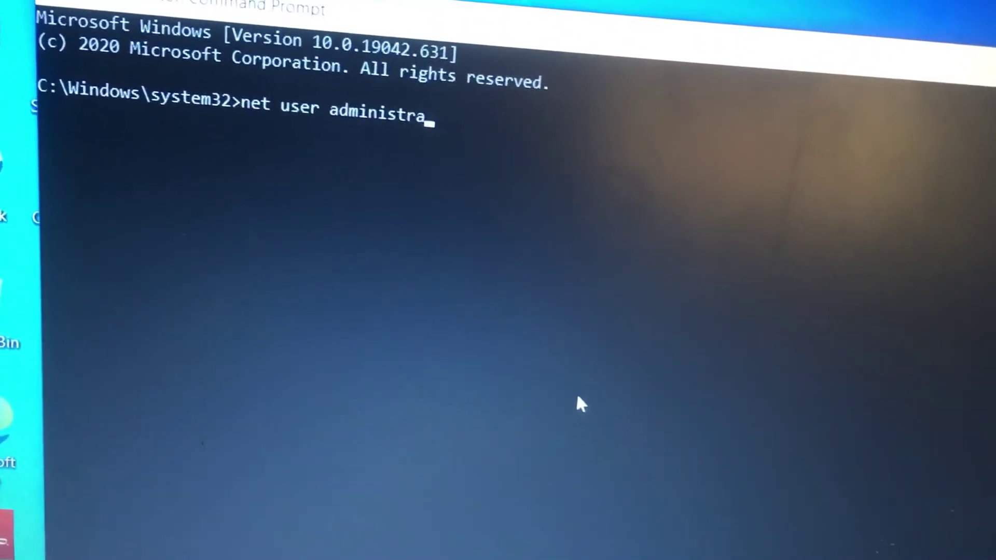
type("tor ")
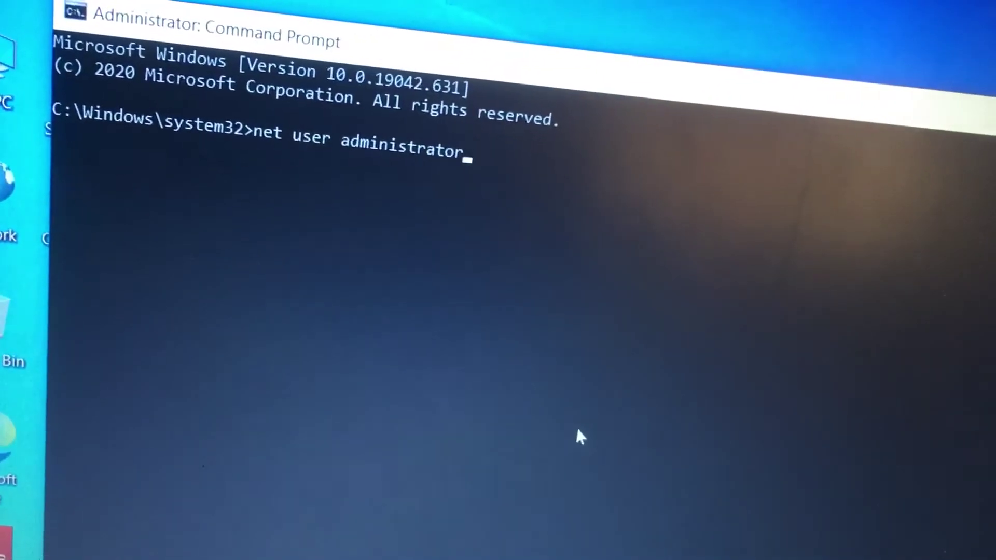
type("/active:yes")
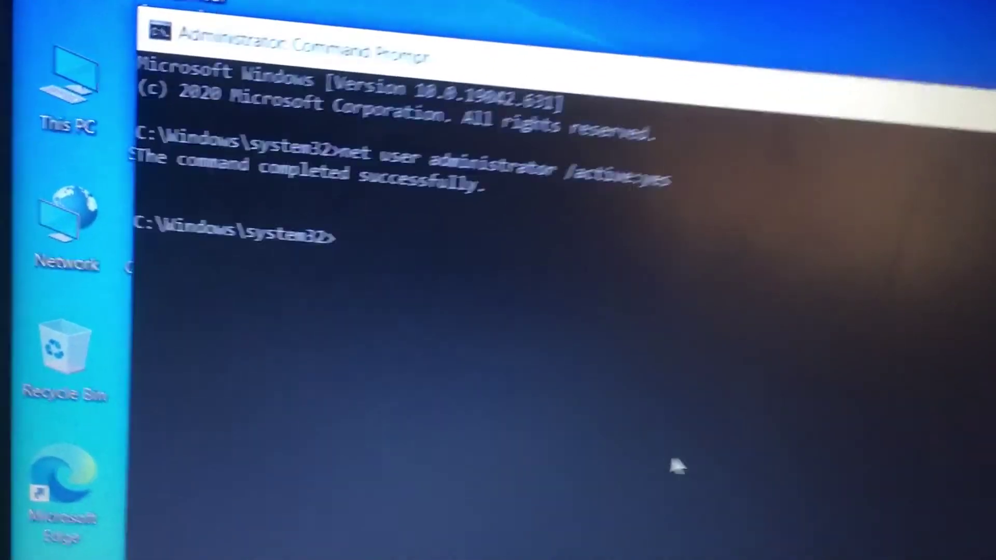
type("e")
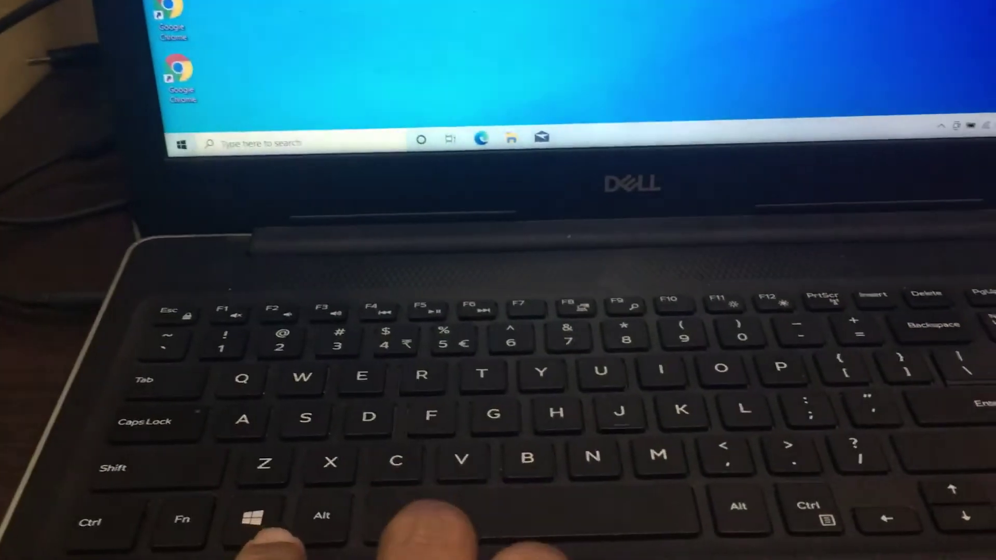
Lock the PC with Win+L and dismiss the lock screen to show the accounts.
key("super+l")
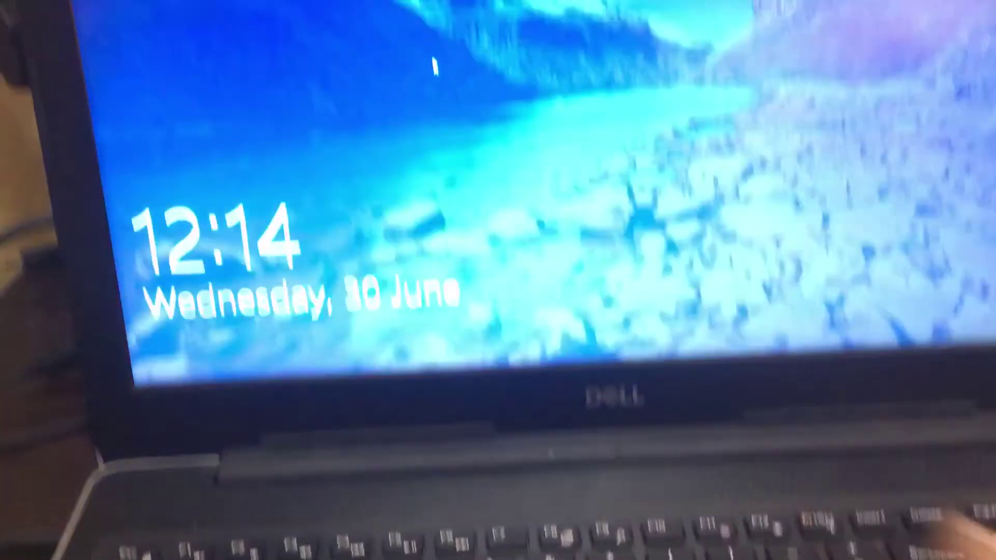
key("space")
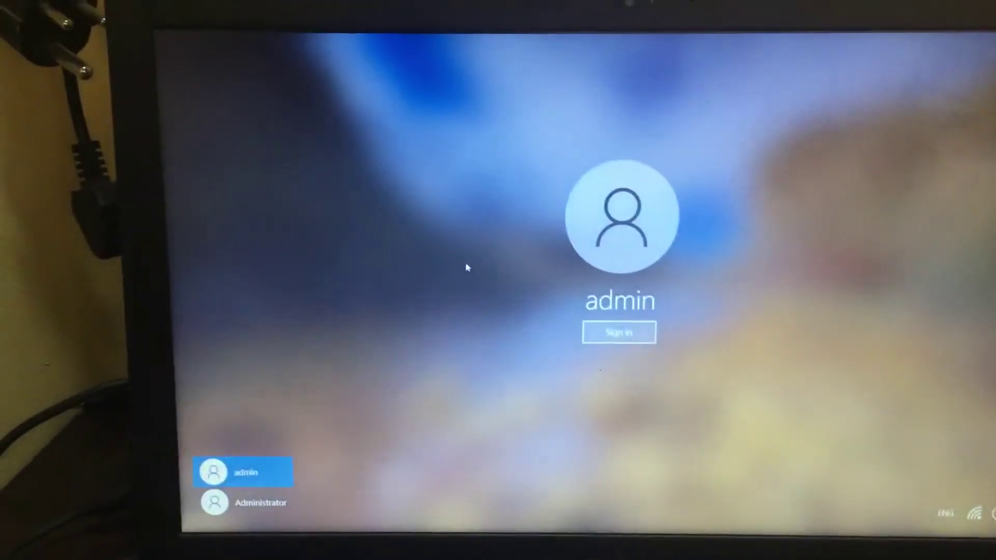